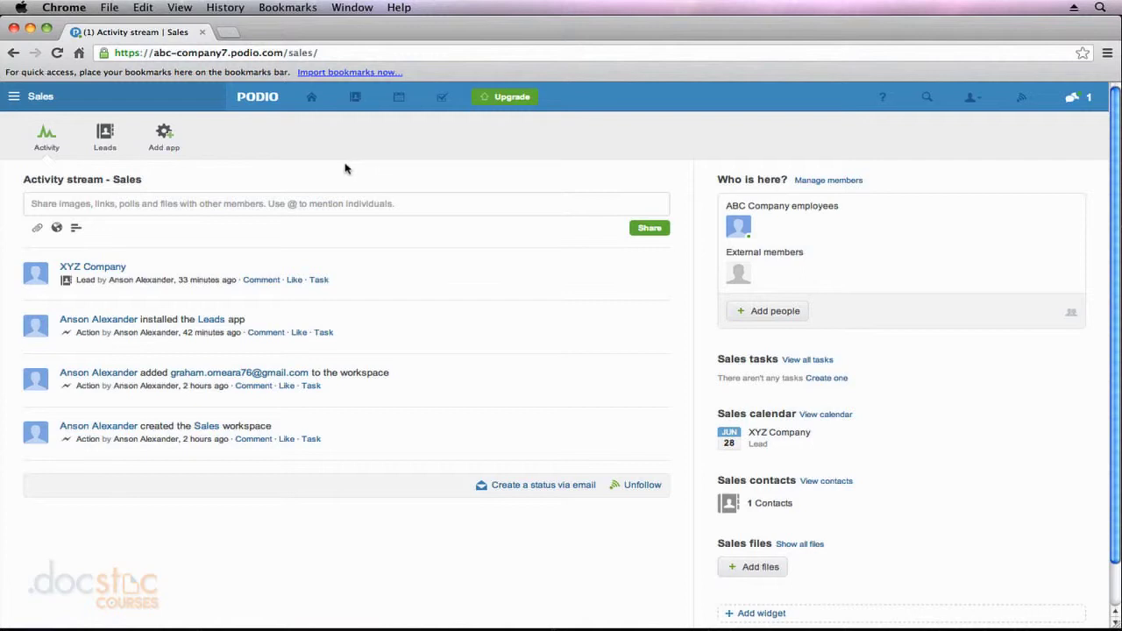
- Switch from the Sales workspace to Demo Workspace and open its Leads & Clients app
{"action": "left_click", "coordinate": [14, 96]}
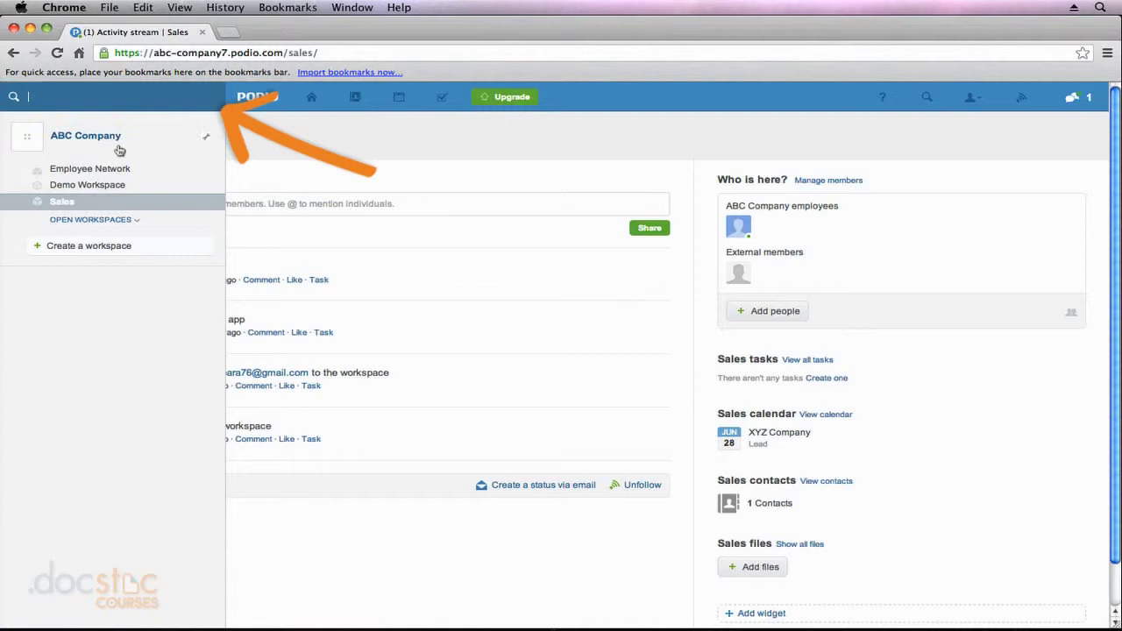
{"action": "left_click", "coordinate": [107, 186]}
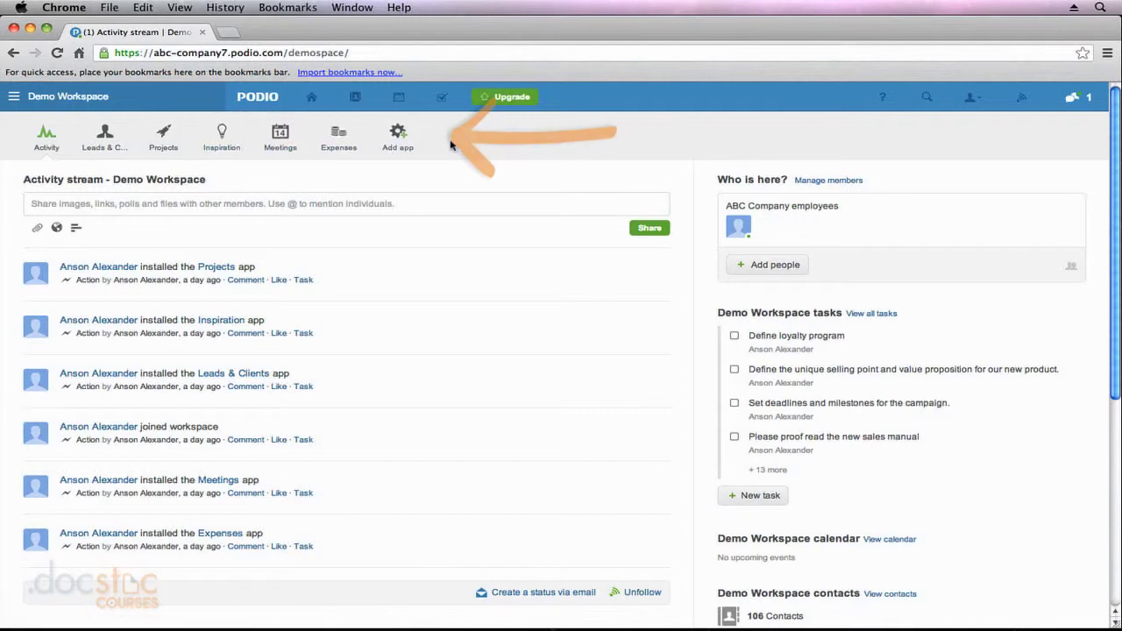
{"action": "left_click", "coordinate": [107, 146]}
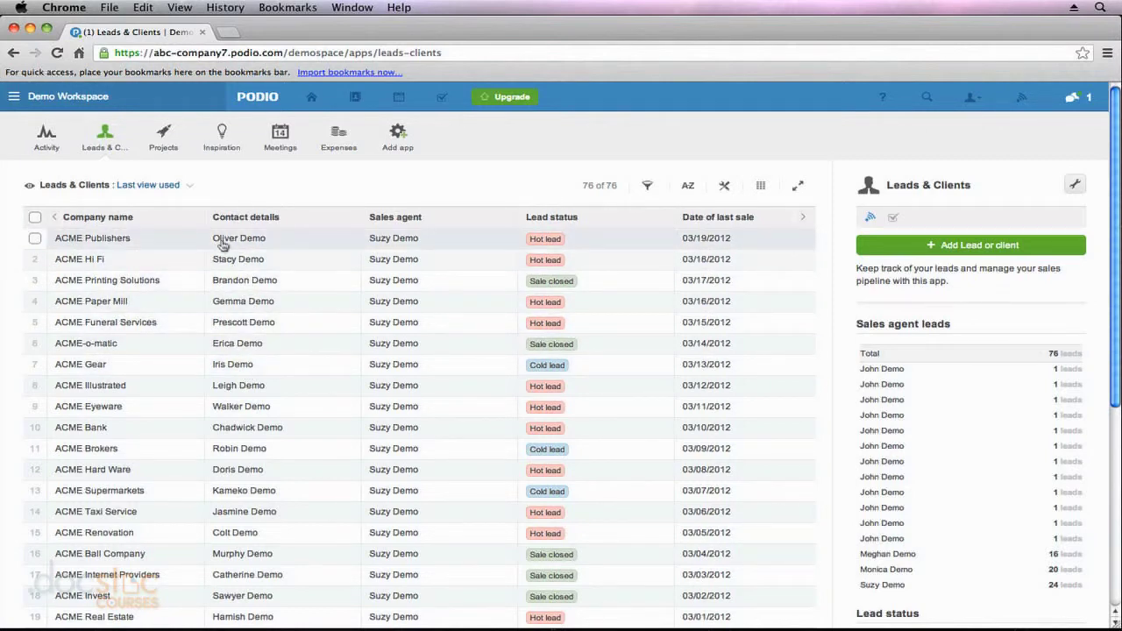
- Open the ACME Publishers lead, review its details from contact and lead status to location, notes and tasks, and close it
{"action": "left_click", "coordinate": [224, 245]}
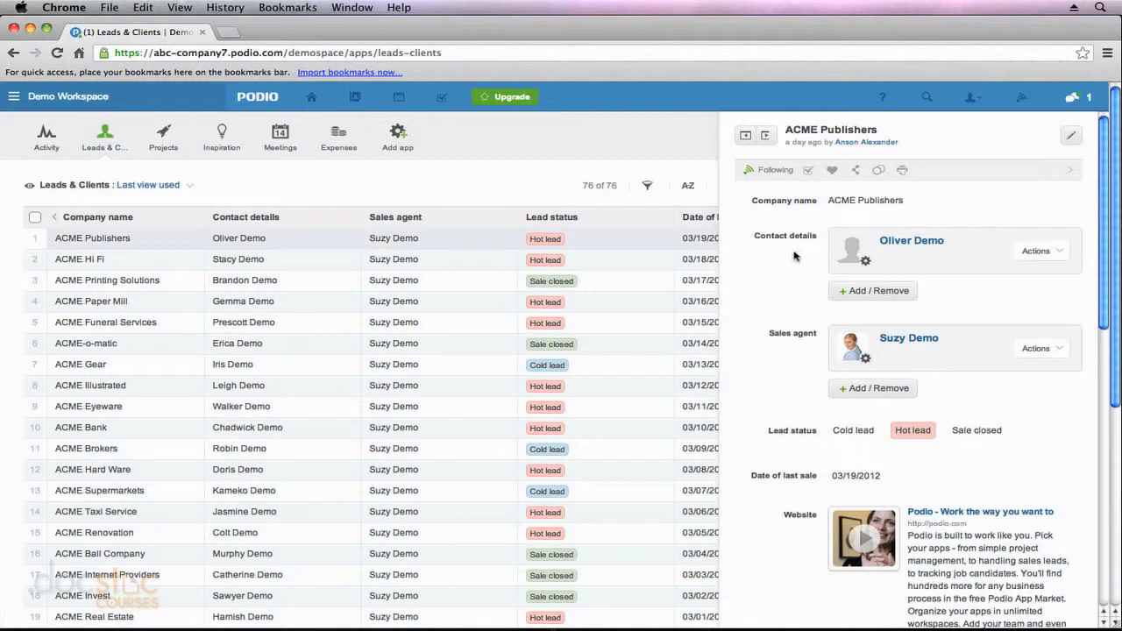
{"action": "scroll", "coordinate": [771, 311], "scroll_direction": "down", "scroll_amount": 3}
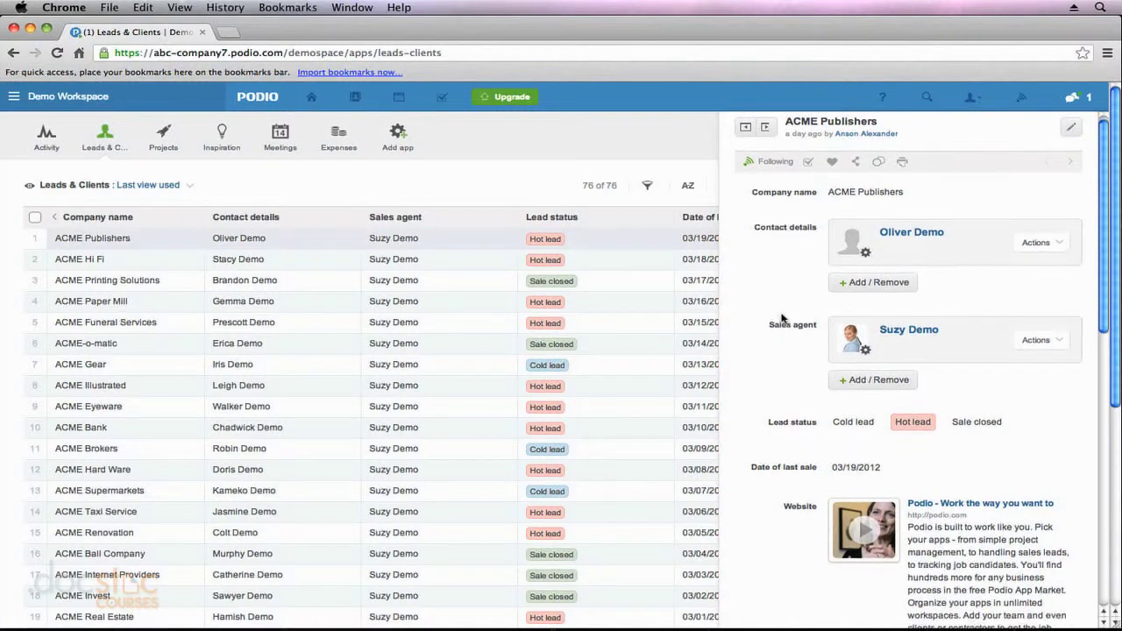
{"action": "scroll", "coordinate": [773, 326], "scroll_direction": "down", "scroll_amount": 2}
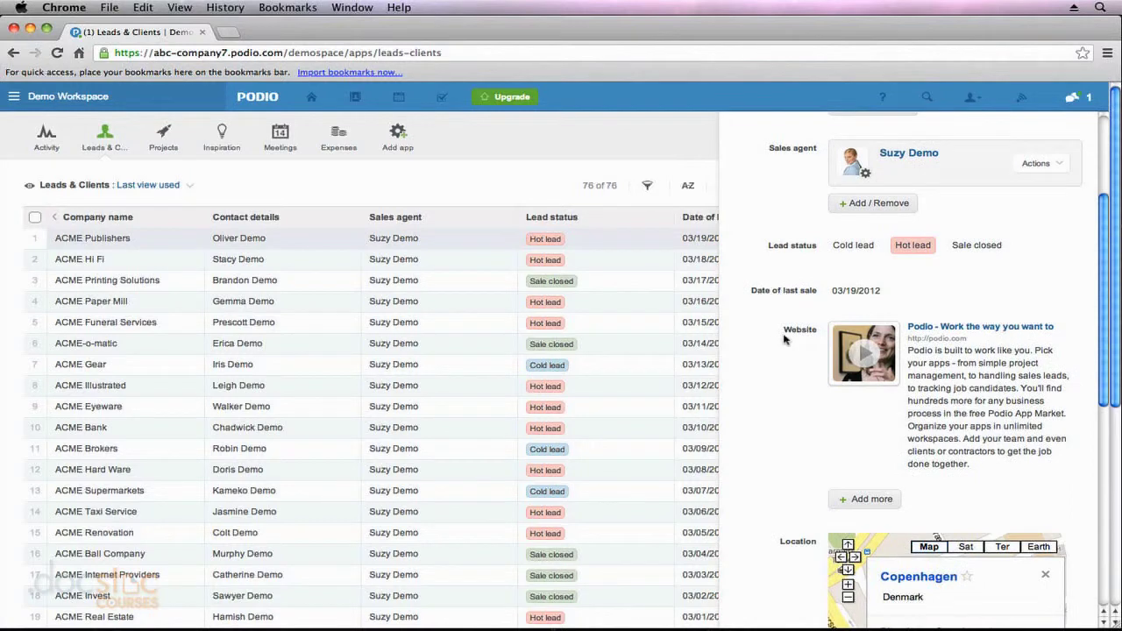
{"action": "scroll", "coordinate": [781, 338], "scroll_direction": "down", "scroll_amount": 2}
{"action": "scroll", "coordinate": [781, 342], "scroll_direction": "down", "scroll_amount": 2}
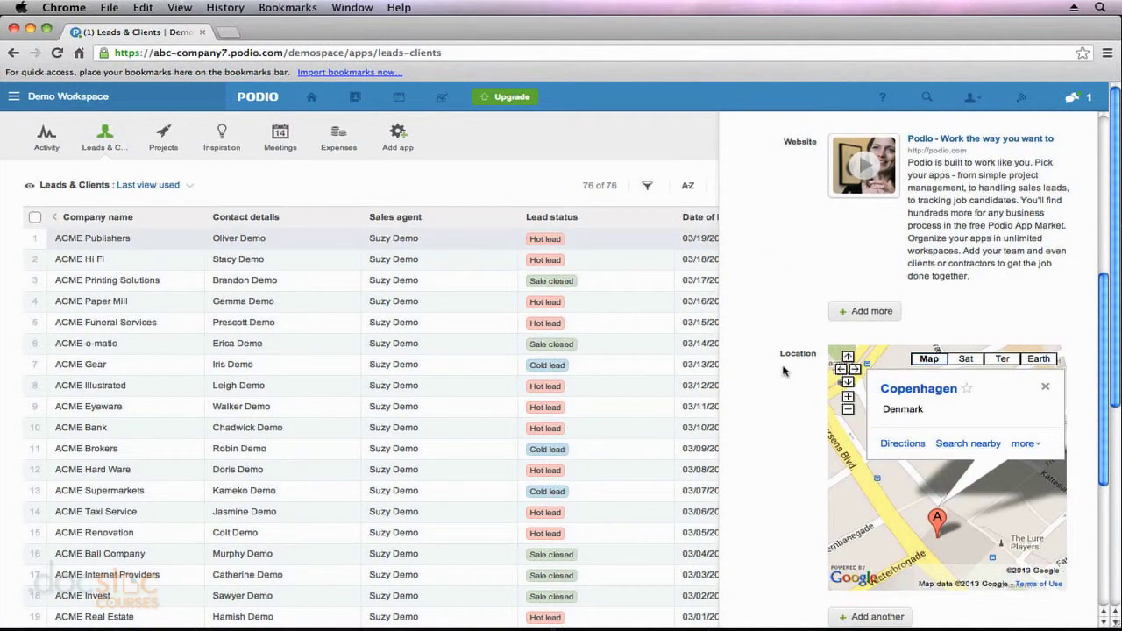
{"action": "scroll", "coordinate": [780, 406], "scroll_direction": "down", "scroll_amount": 3}
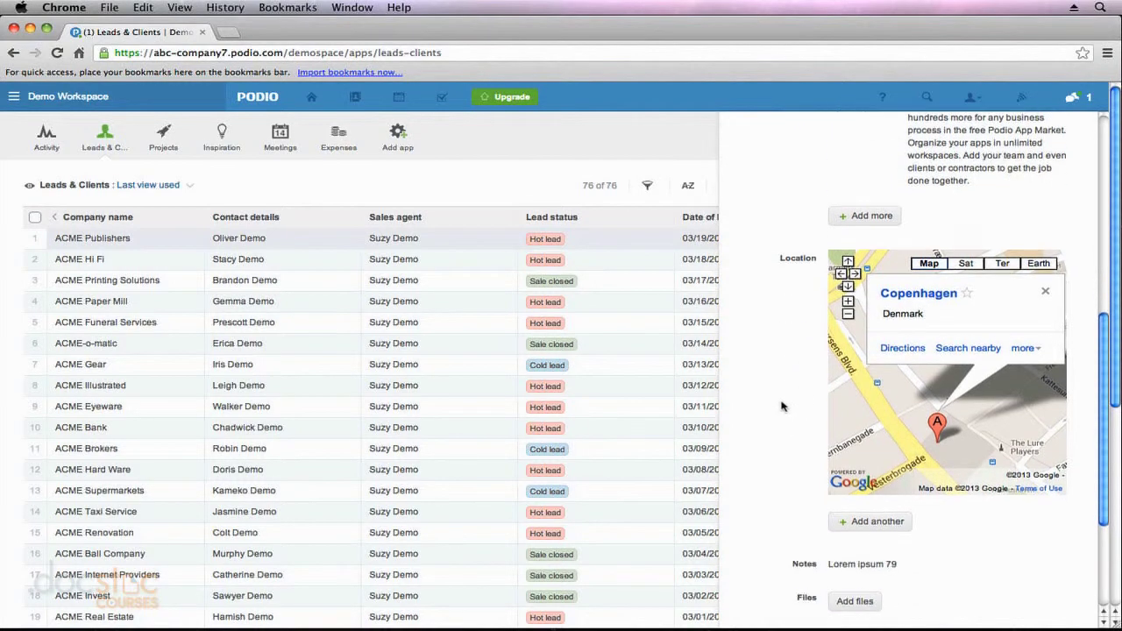
{"action": "scroll", "coordinate": [786, 383], "scroll_direction": "down", "scroll_amount": 2}
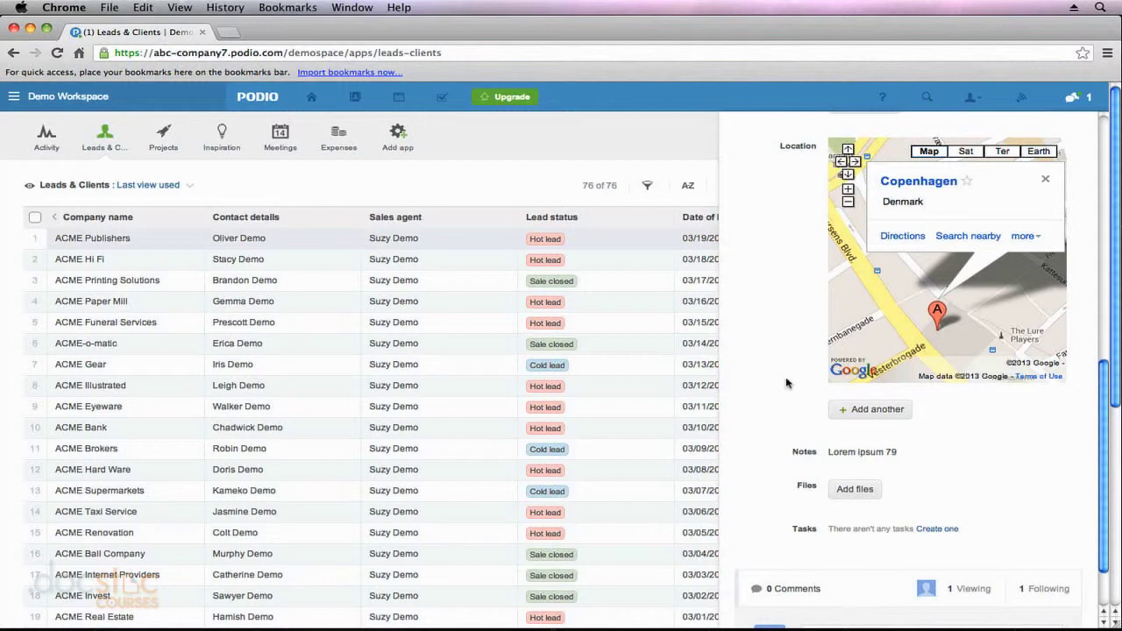
{"action": "left_click", "coordinate": [495, 187]}
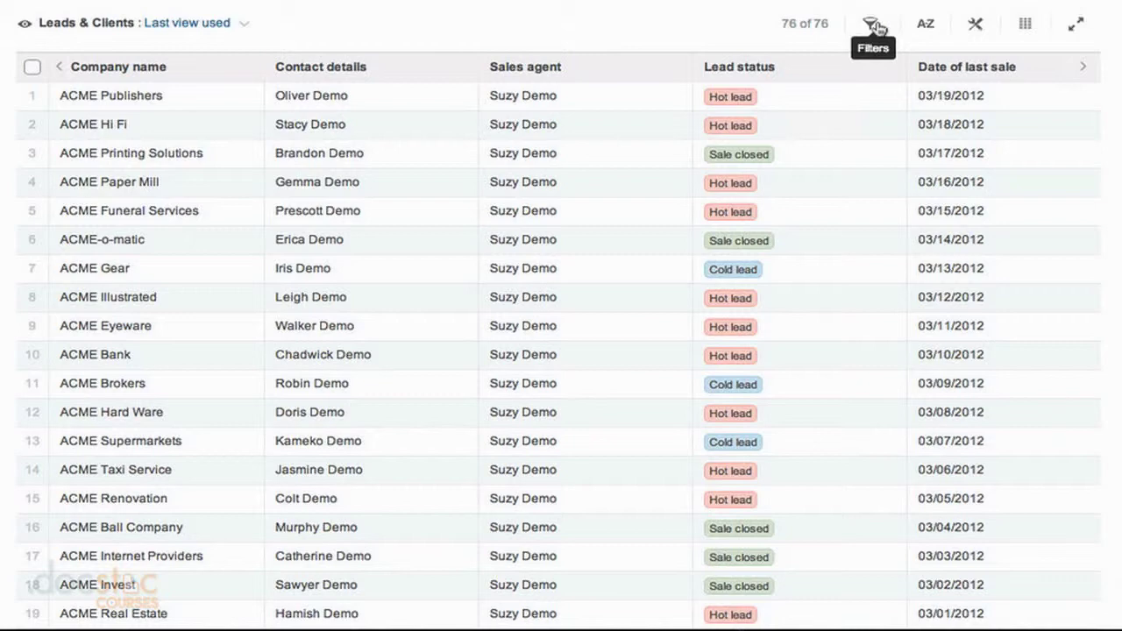
- Filter the Leads & Clients list by Lead status, showing only Hot lead entries
{"action": "left_click", "coordinate": [877, 29]}
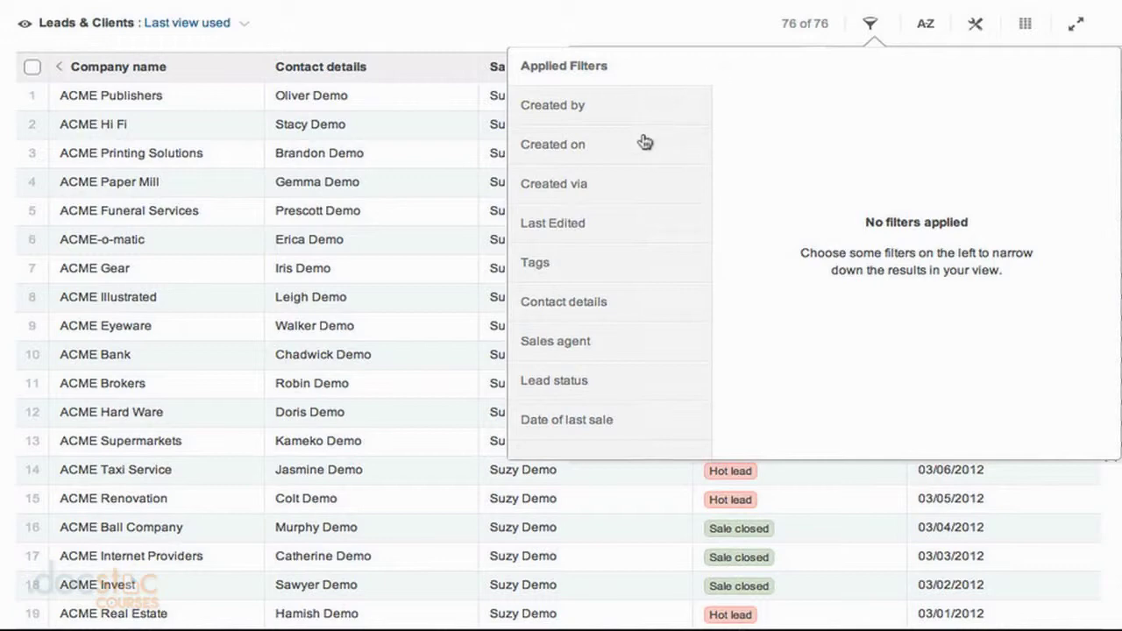
{"action": "left_click", "coordinate": [624, 380]}
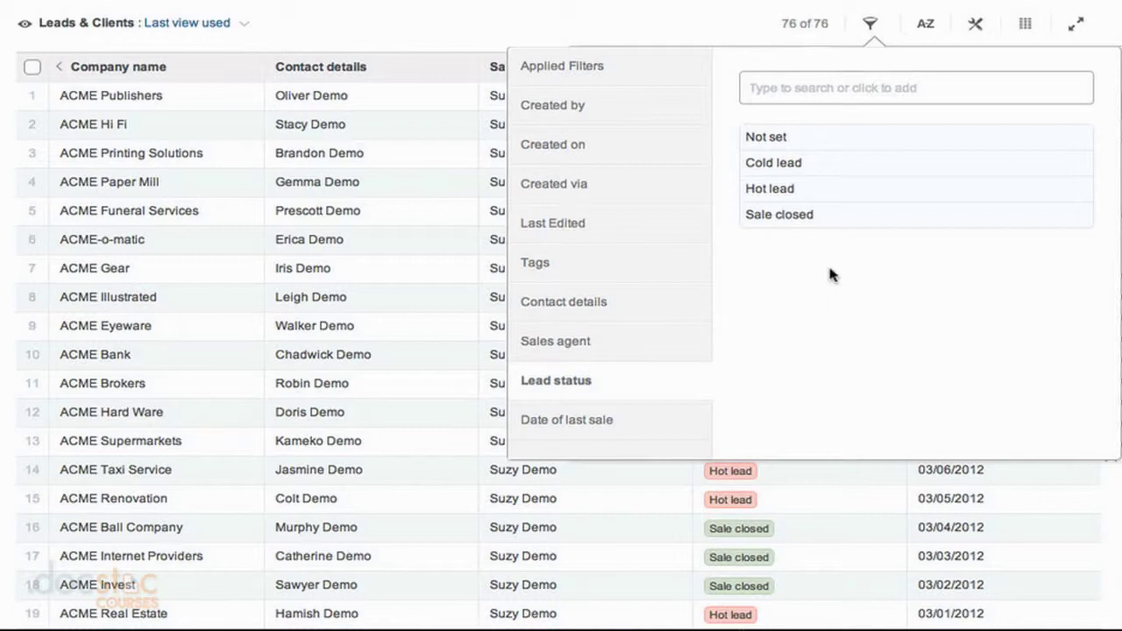
{"action": "left_click", "coordinate": [807, 189]}
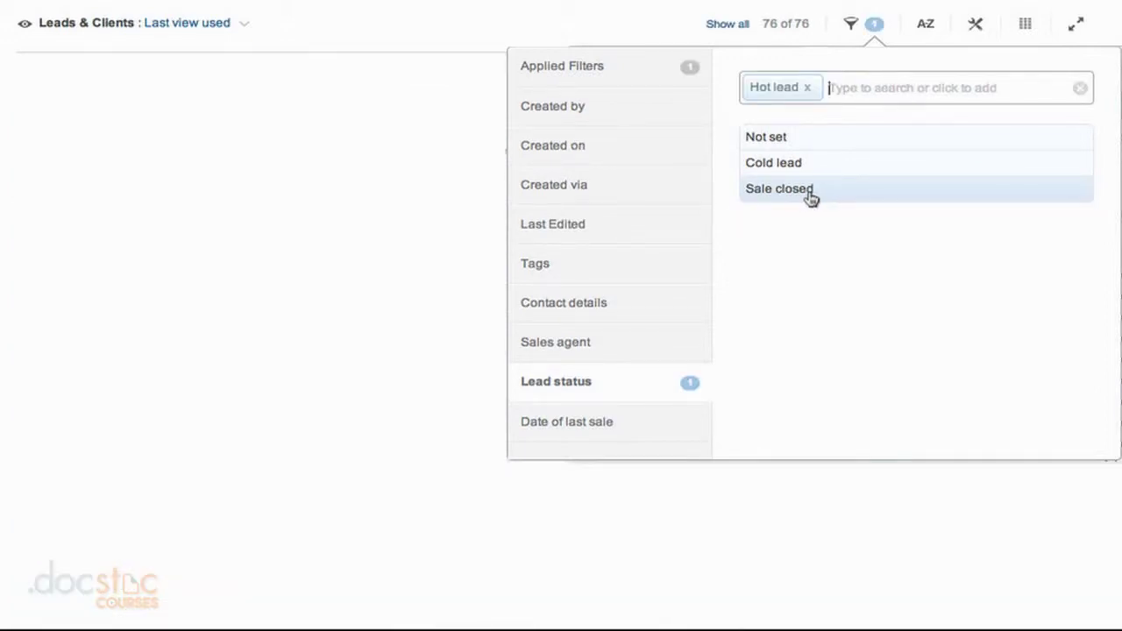
{"action": "left_click", "coordinate": [592, 14]}
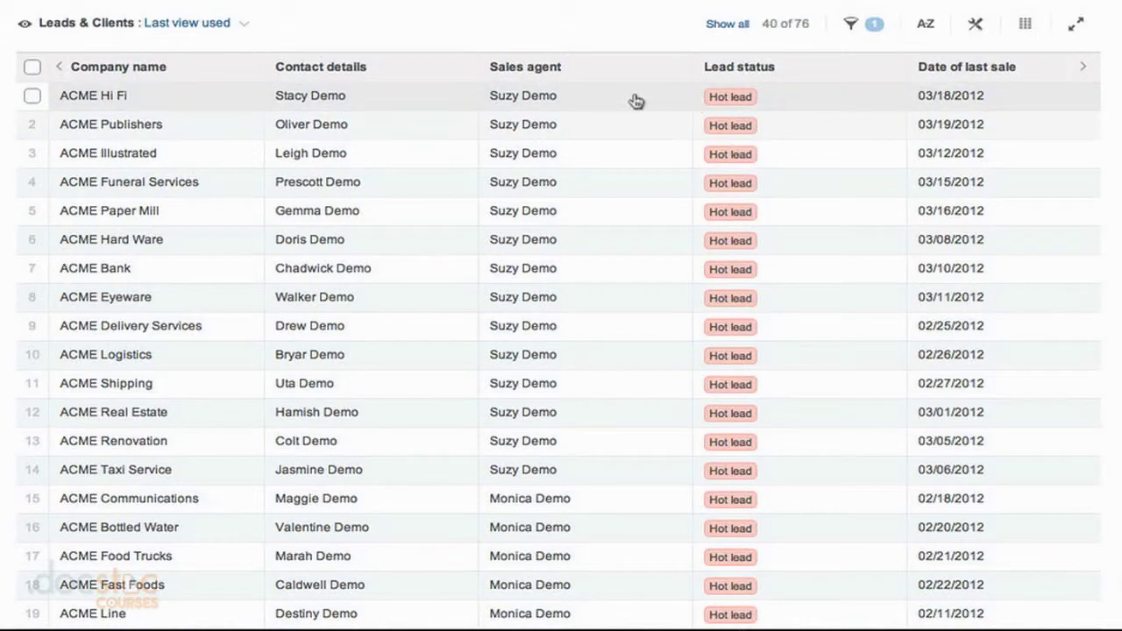
- Look through the filtered hot leads, comparing the assigned sales agents and lead statuses
{"action": "scroll", "coordinate": [666, 141], "scroll_direction": "down", "scroll_amount": 1}
{"action": "scroll", "coordinate": [706, 219], "scroll_direction": "down", "scroll_amount": 8}
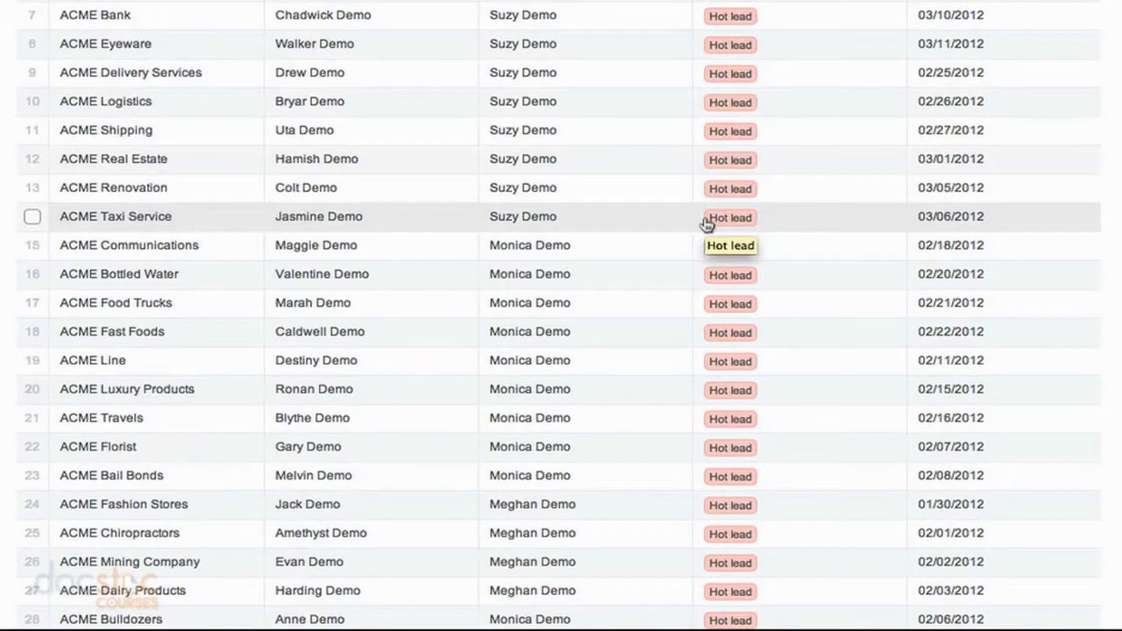
{"action": "scroll", "coordinate": [706, 219], "scroll_direction": "up", "scroll_amount": 8}
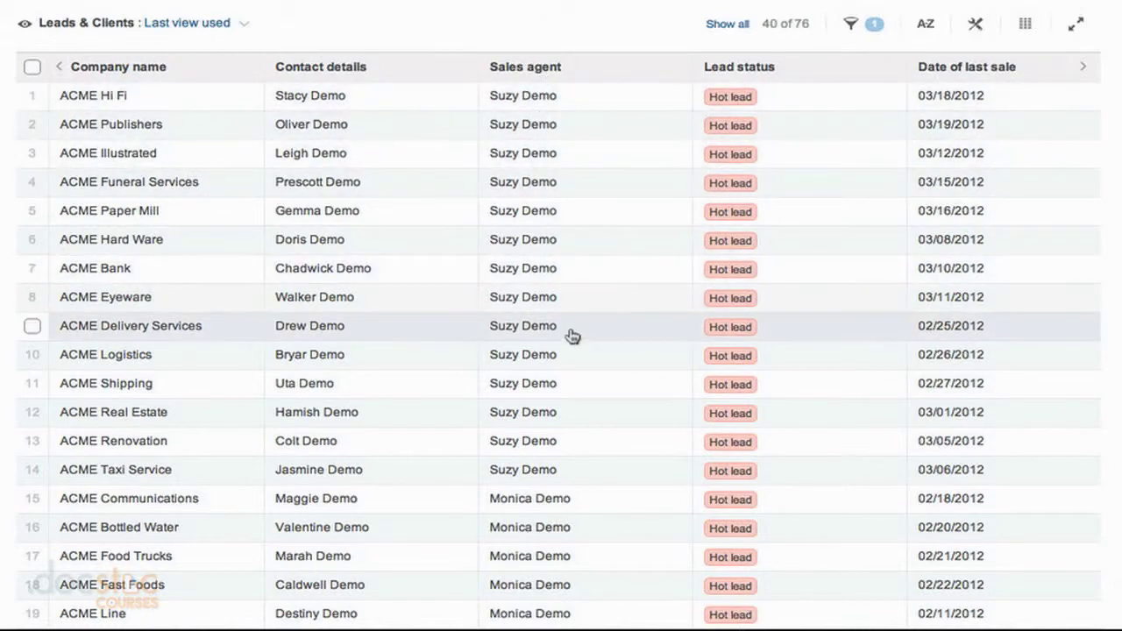
{"action": "scroll", "coordinate": [571, 338], "scroll_direction": "down", "scroll_amount": 1}
{"action": "scroll", "coordinate": [571, 338], "scroll_direction": "down", "scroll_amount": 5}
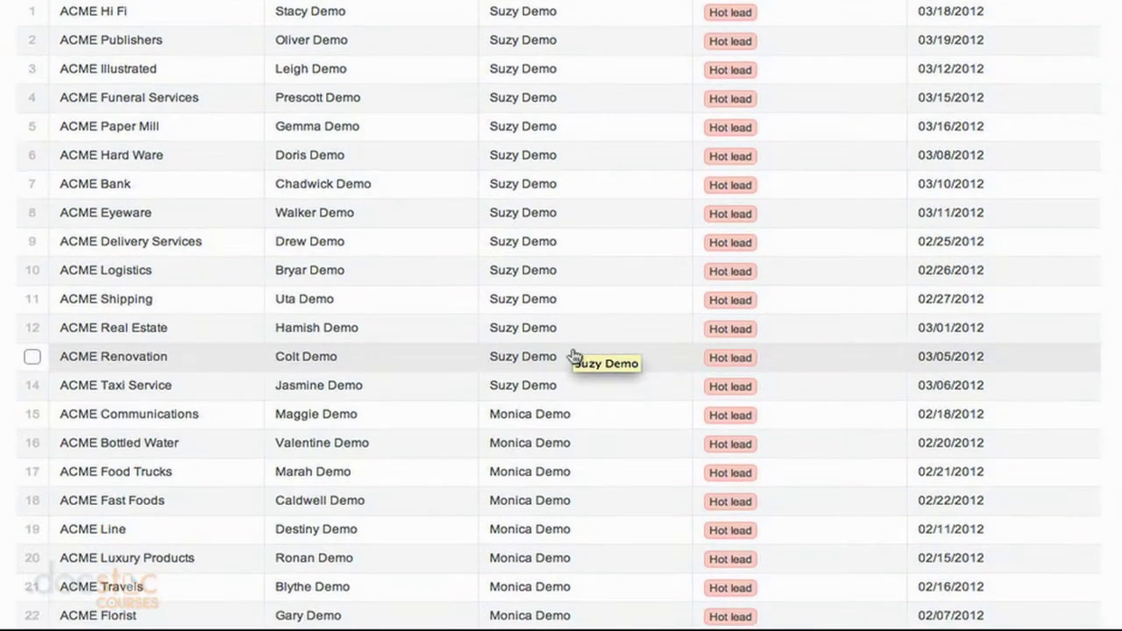
{"action": "scroll", "coordinate": [571, 354], "scroll_direction": "down", "scroll_amount": 3}
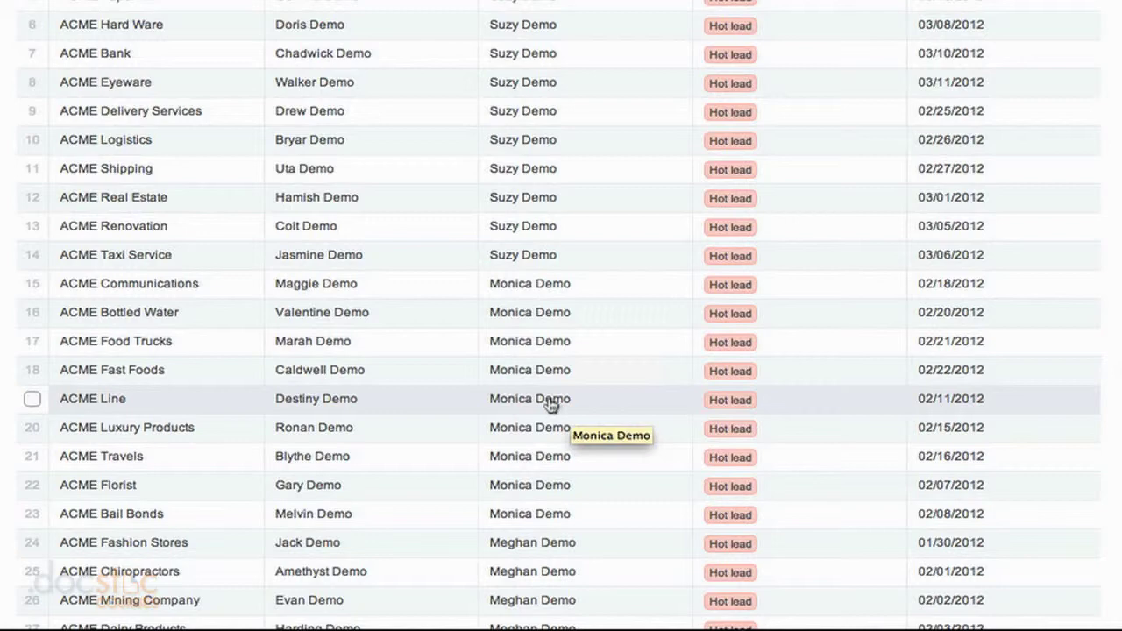
{"action": "scroll", "coordinate": [551, 404], "scroll_direction": "up", "scroll_amount": 8}
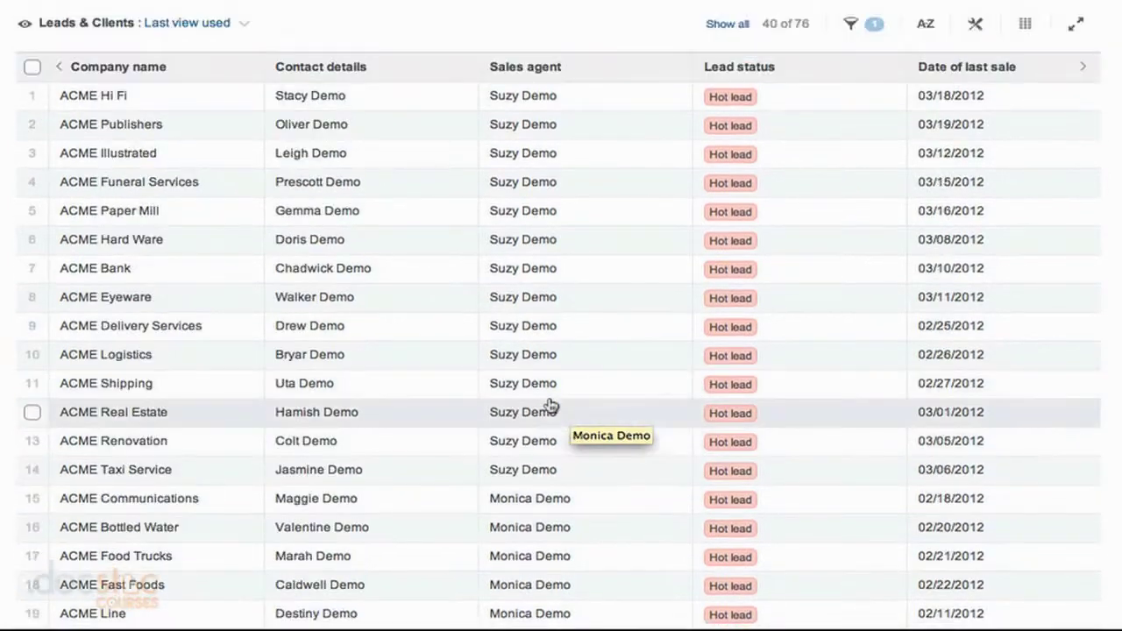
- Add a Sales agent filter alongside the lead status filter by searching for "me" and choosing the first matching workspace contact
{"action": "left_click", "coordinate": [854, 26]}
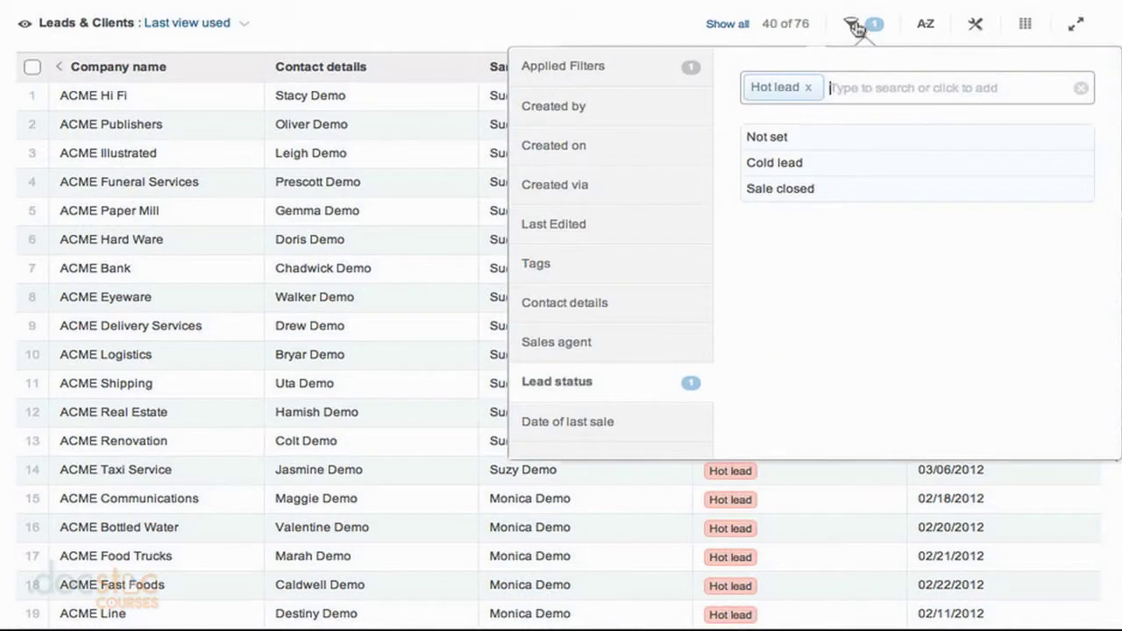
{"action": "left_click", "coordinate": [651, 347]}
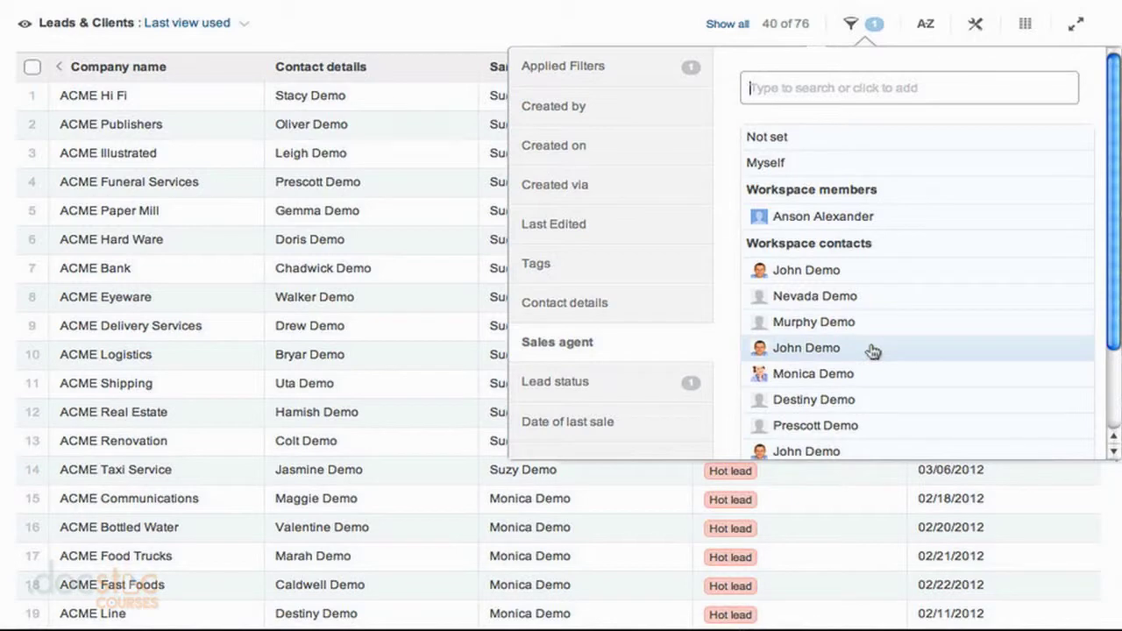
{"action": "scroll", "coordinate": [872, 351], "scroll_direction": "down", "scroll_amount": 1}
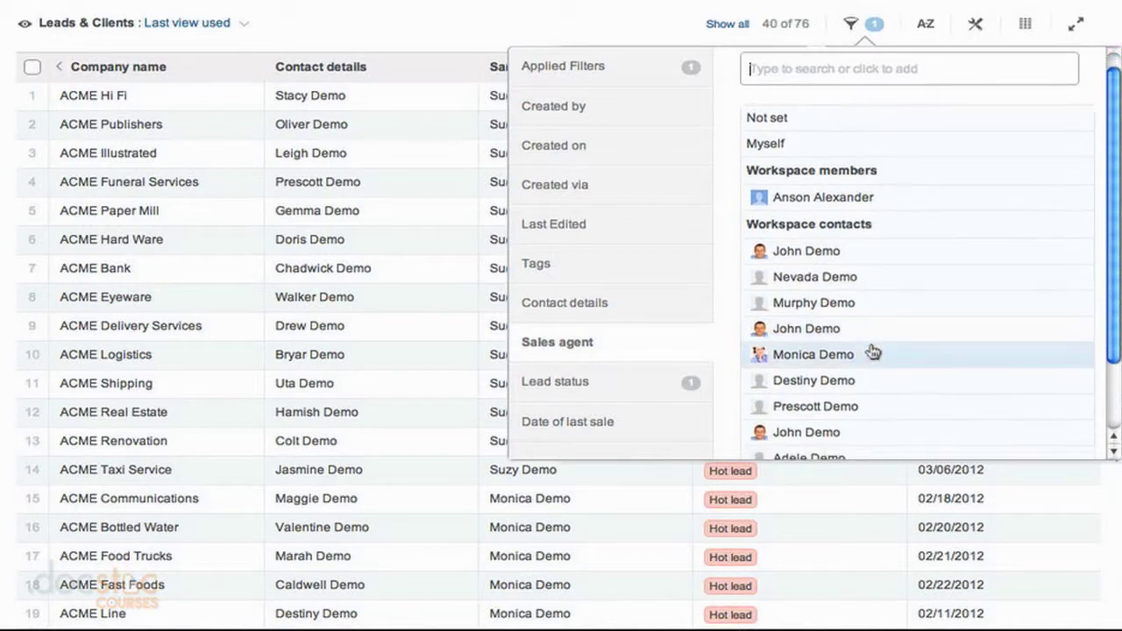
{"action": "scroll", "coordinate": [872, 351], "scroll_direction": "down", "scroll_amount": 1}
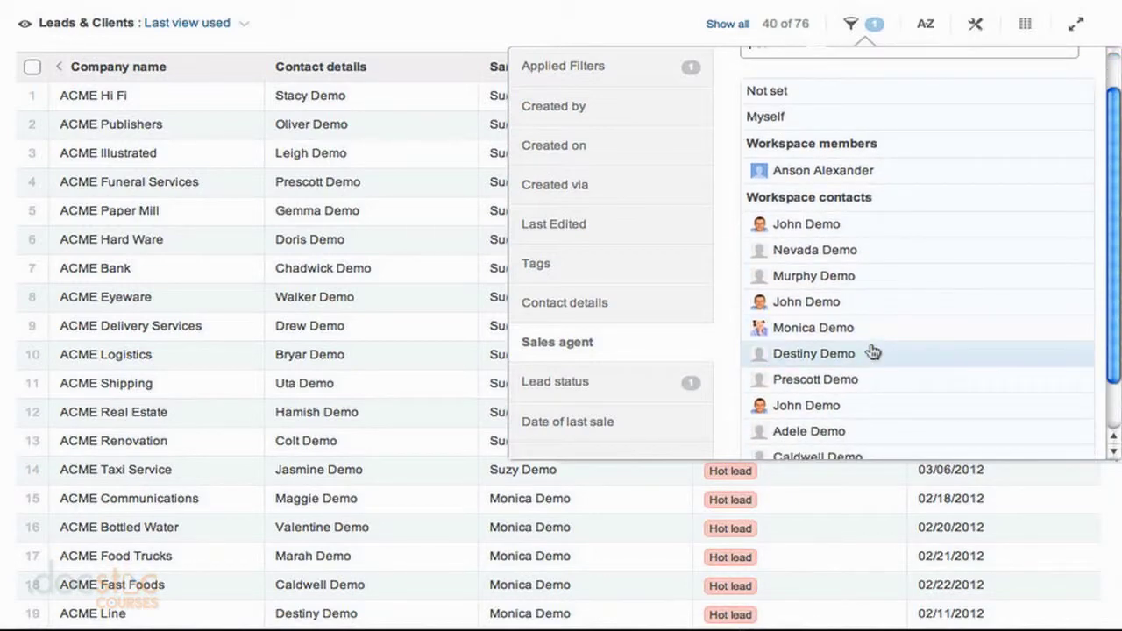
{"action": "scroll", "coordinate": [872, 351], "scroll_direction": "down", "scroll_amount": 2}
{"action": "scroll", "coordinate": [871, 351], "scroll_direction": "up", "scroll_amount": 4}
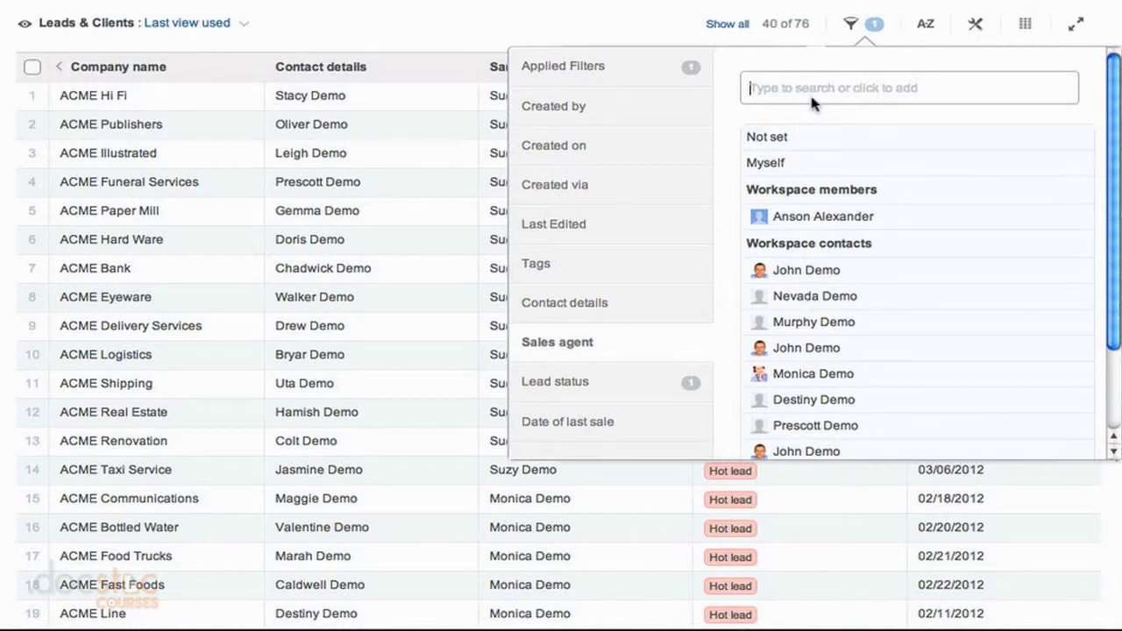
{"action": "type", "text": "me"}
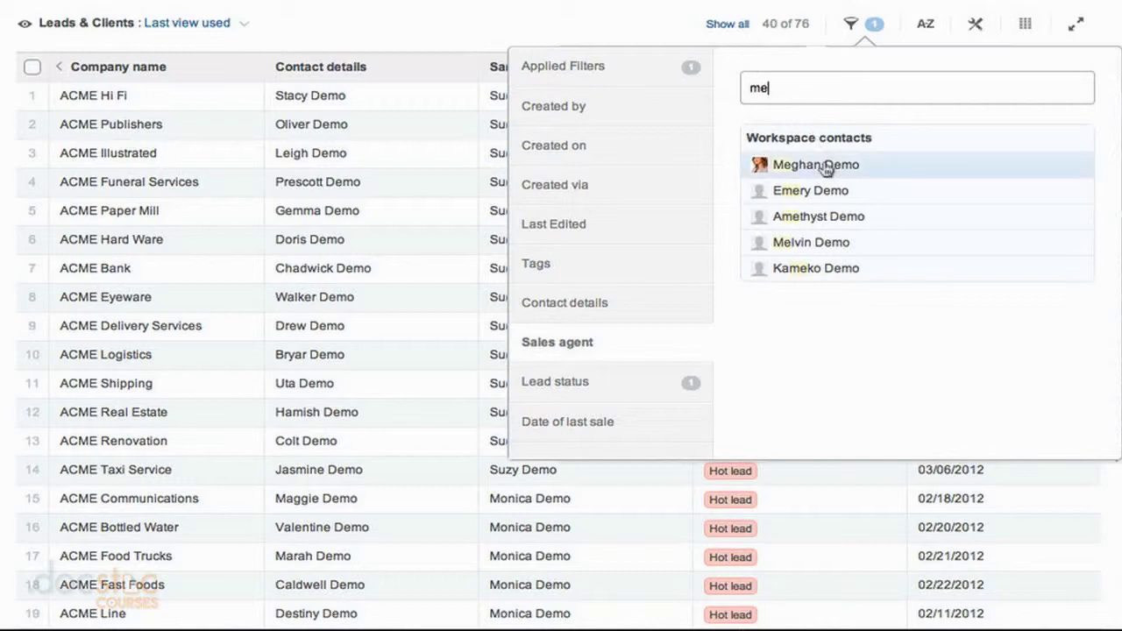
{"action": "left_click", "coordinate": [825, 169]}
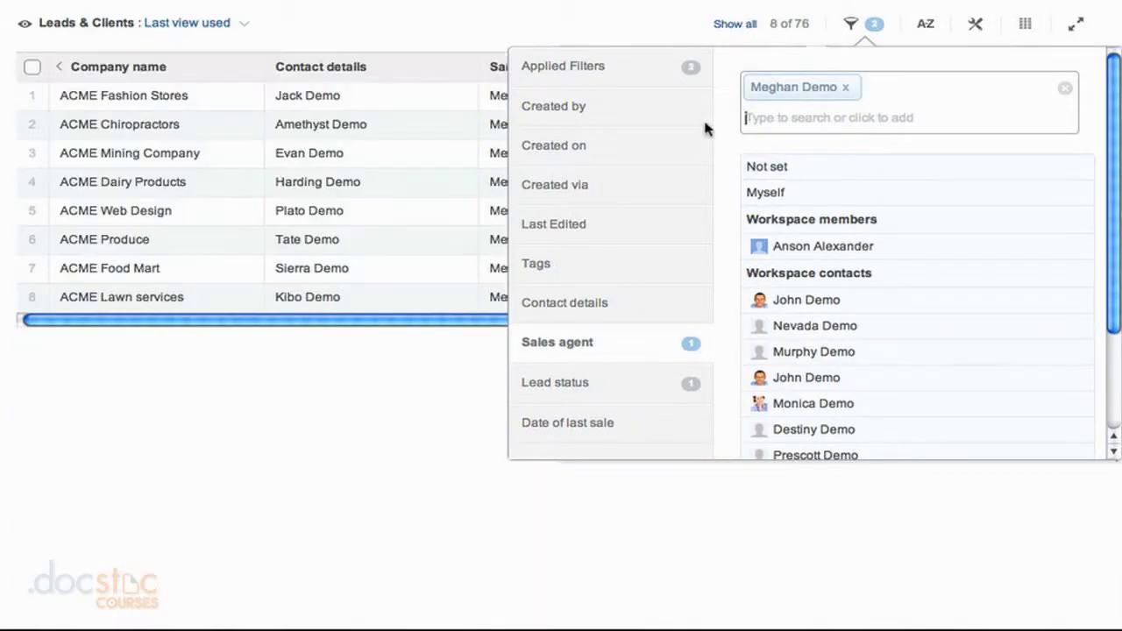
{"action": "left_click", "coordinate": [583, 13]}
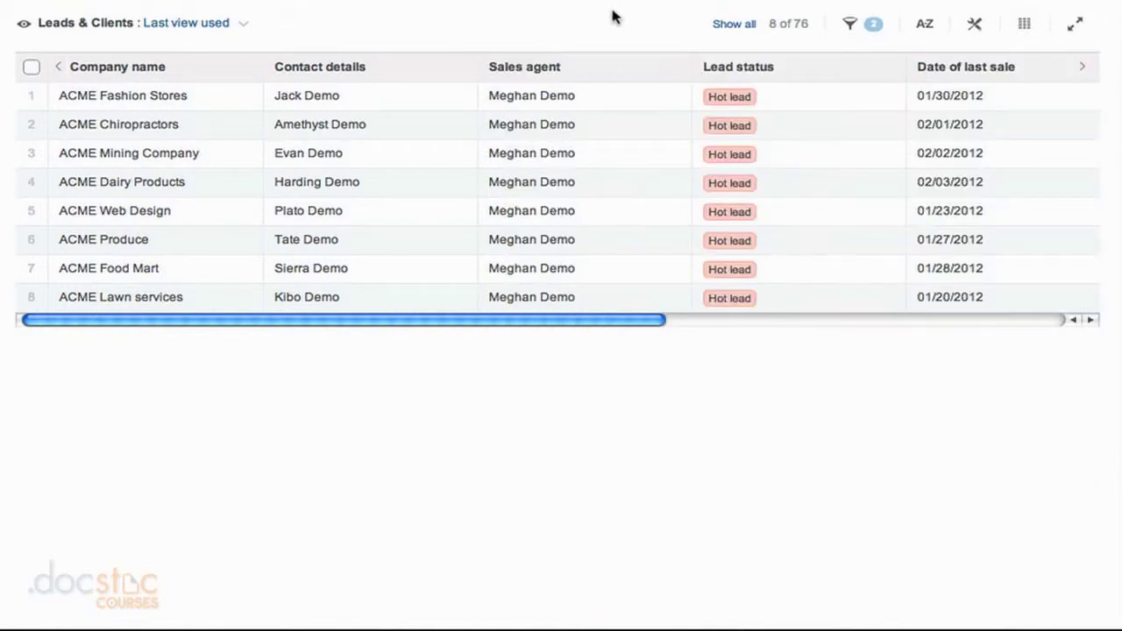